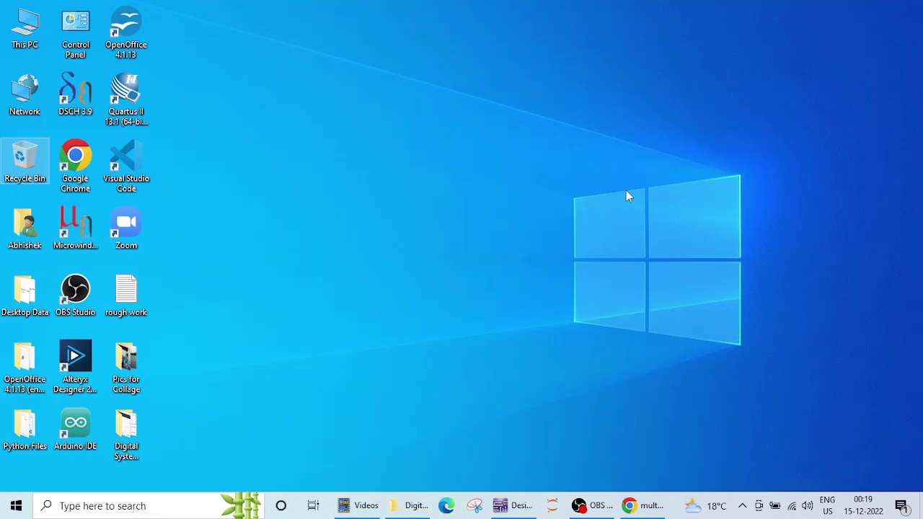
Restore the Chrome window showing Google results for 'multisim download'.
left_click(640, 507)
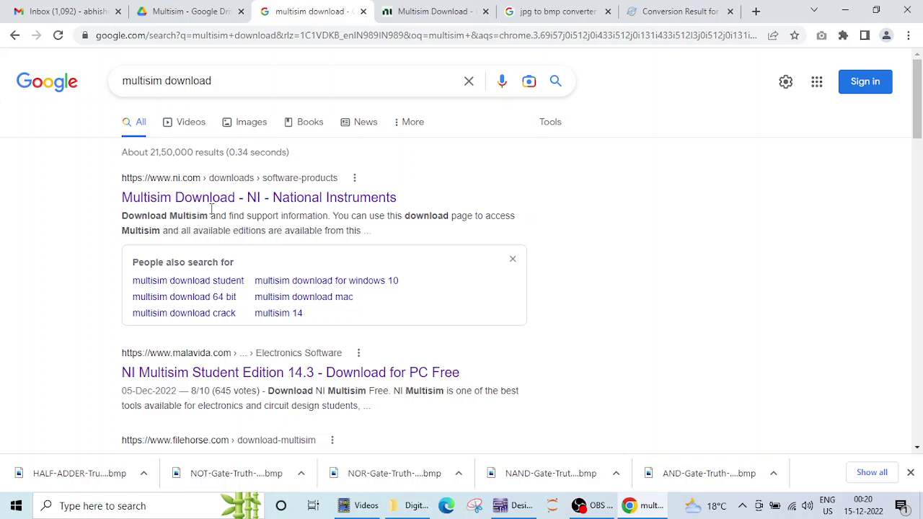
Switch to the NI download page offering Multisim 14.3 Education.
left_click(422, 16)
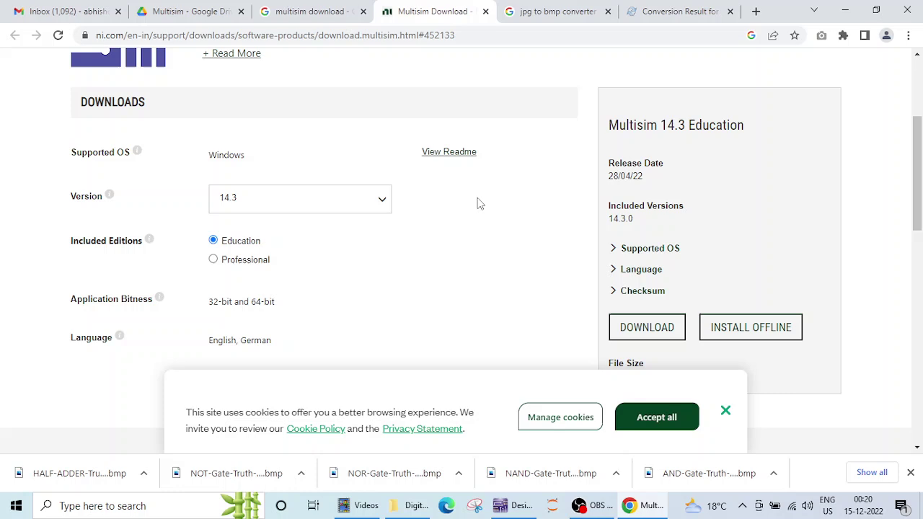
View the Multisim folder in Google Drive, then minimize Chrome to the desktop.
left_click(184, 16)
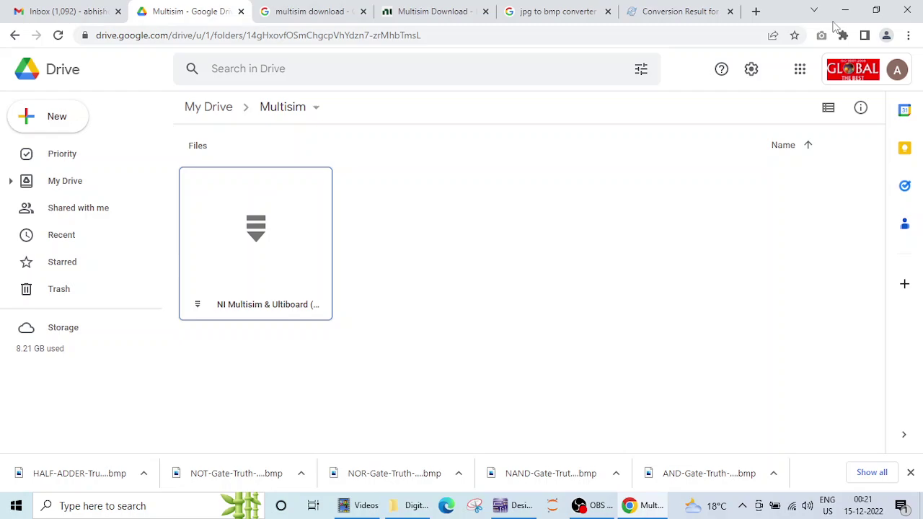
left_click(845, 11)
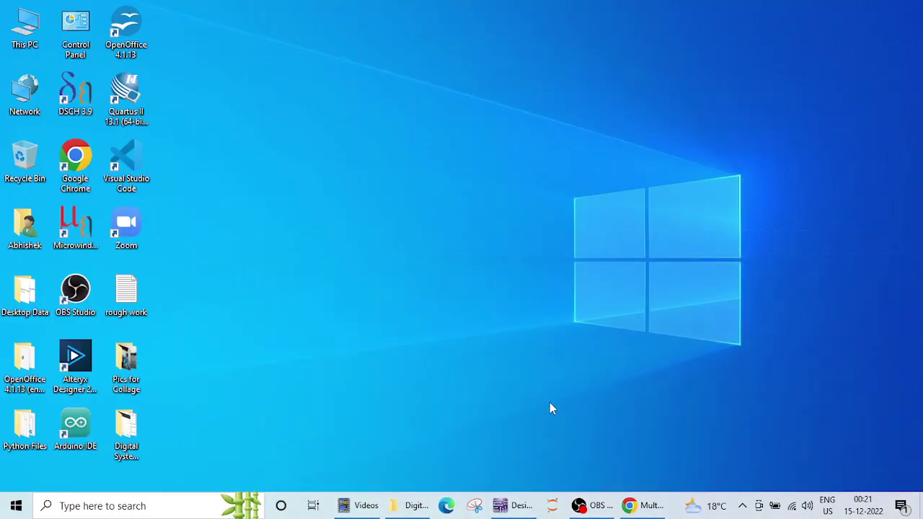
Bring the Multisim Design1 window with the reference OR gate and truth table forward.
left_click(512, 505)
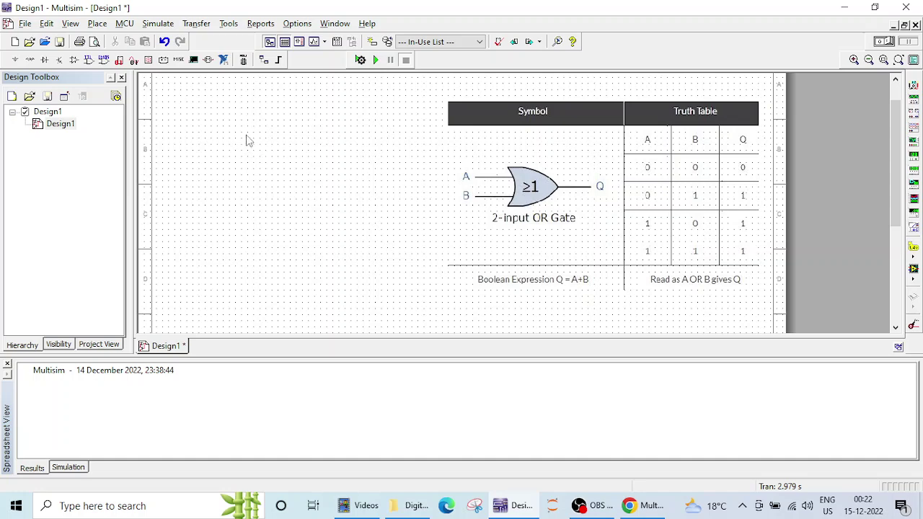
Search components for 'OR', compare OR3, OR4 and OR8, and choose the 2-input OR2 gate.
right_click(225, 111)
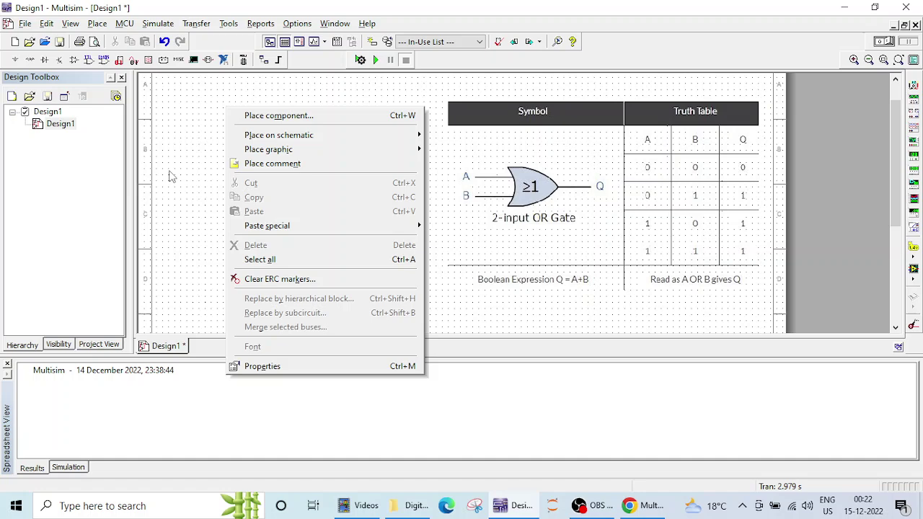
left_click(277, 118)
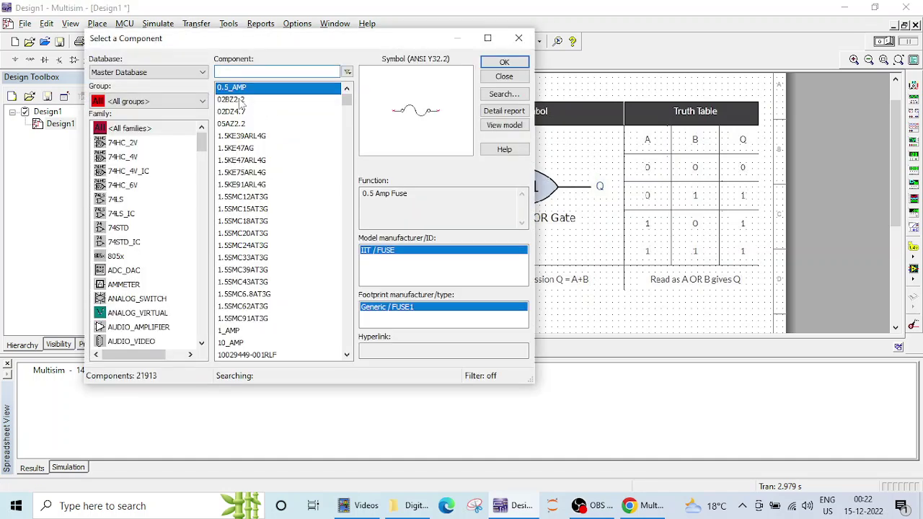
left_click(231, 69)
type("OR")
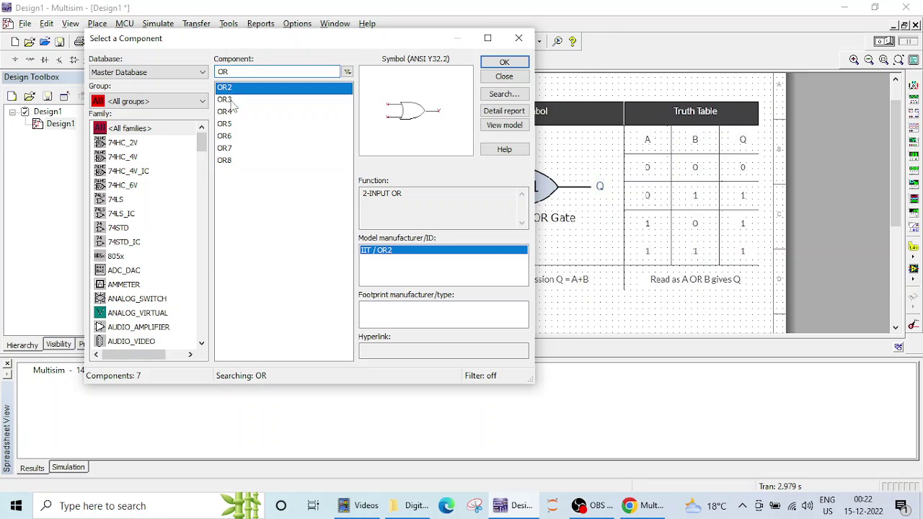
left_click(231, 101)
left_click(231, 112)
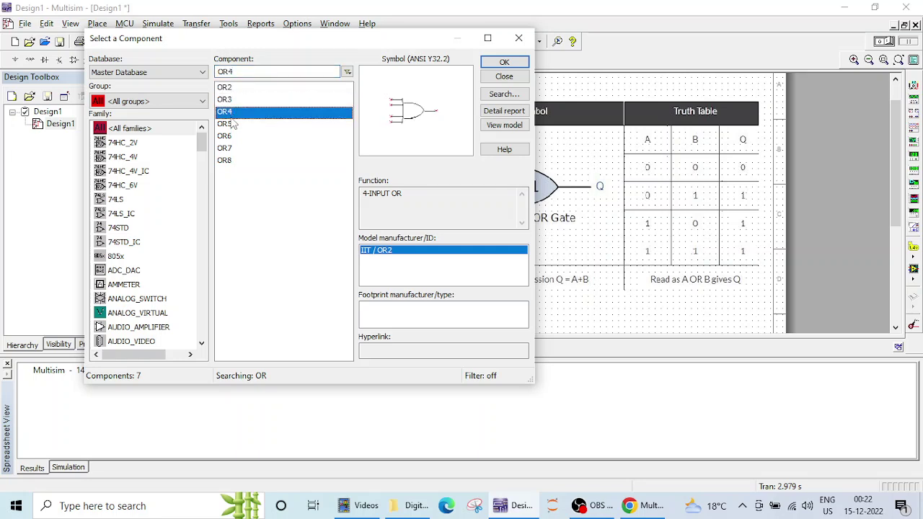
left_click(232, 162)
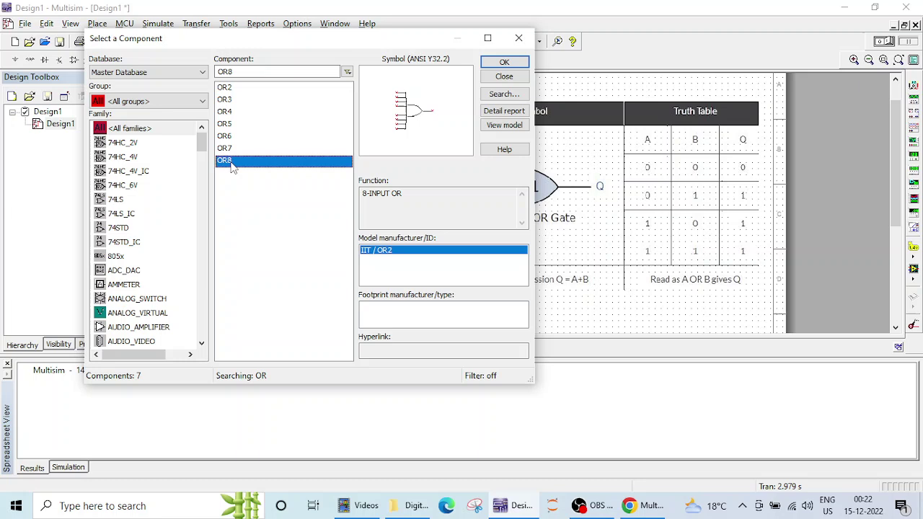
left_click(224, 90)
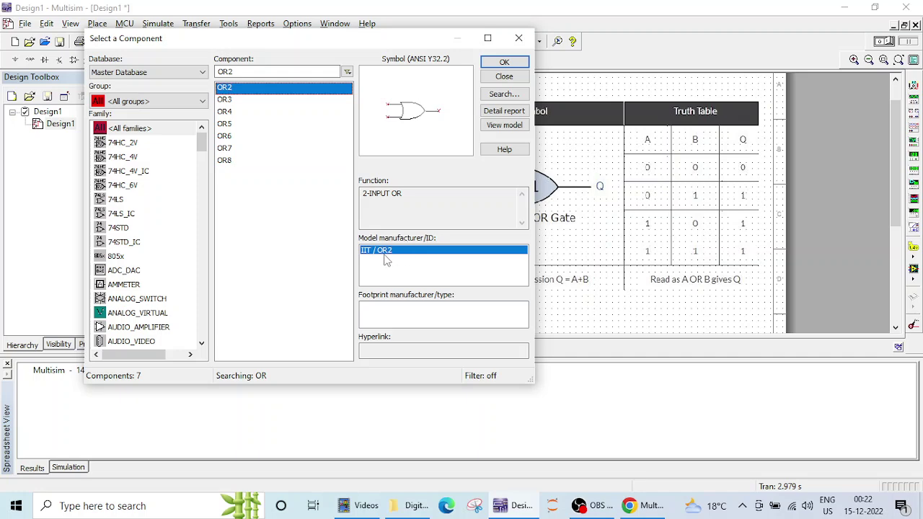
left_click(502, 64)
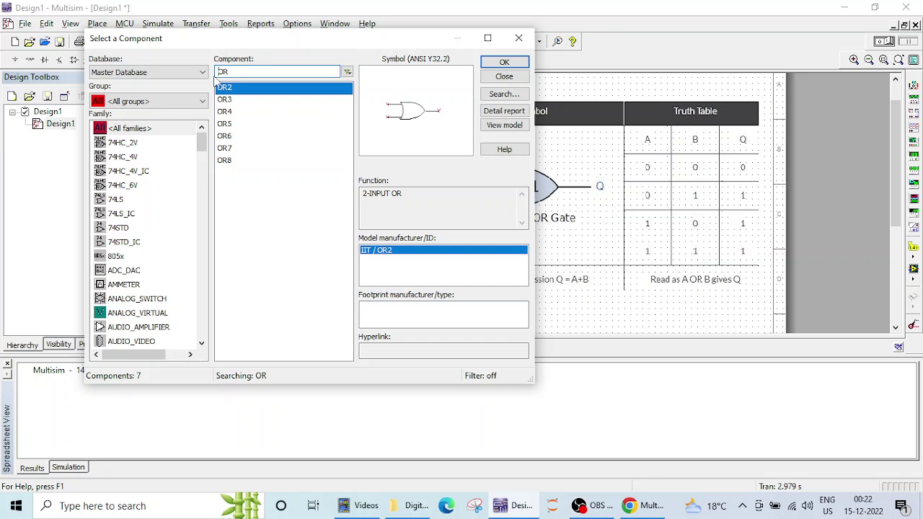
Place two INTERACTIVE_DIGITAL_CONSTANT sources from the Sources group, beside the gate and below U2.
left_click(200, 103)
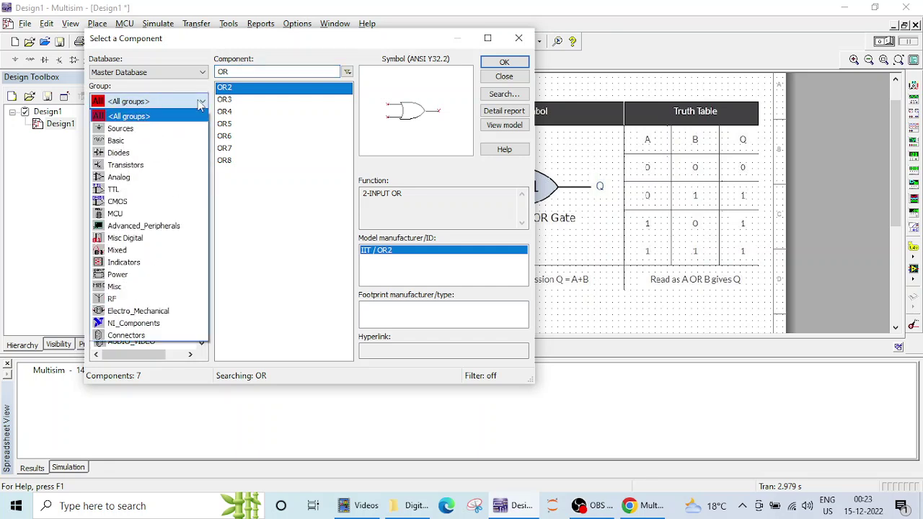
left_click(137, 128)
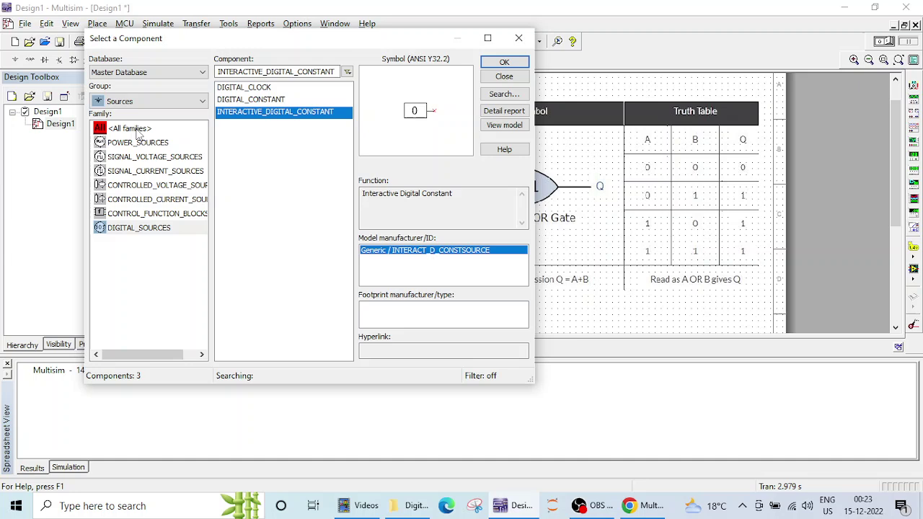
left_click(142, 229)
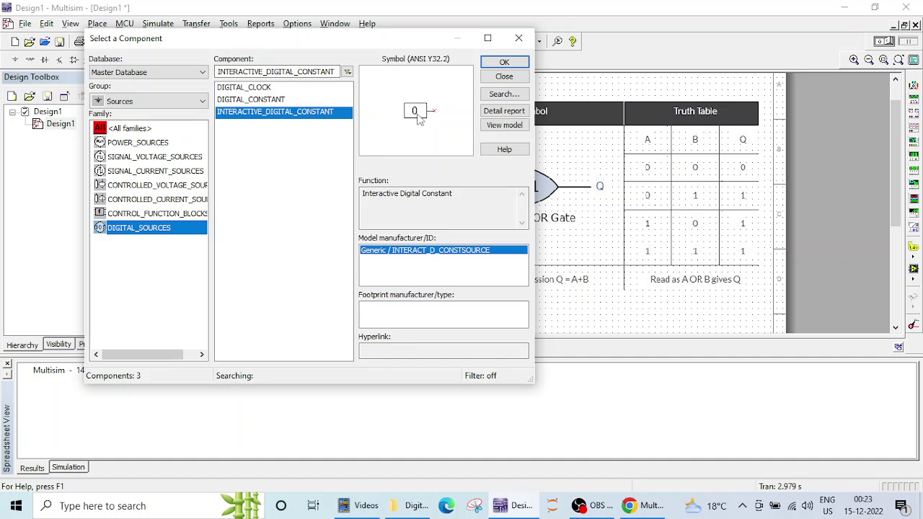
left_click(485, 66)
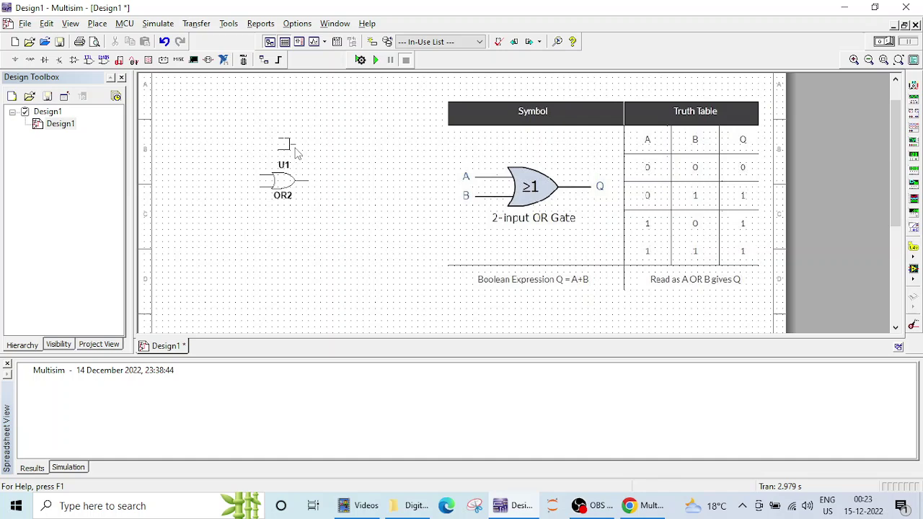
left_click(241, 162)
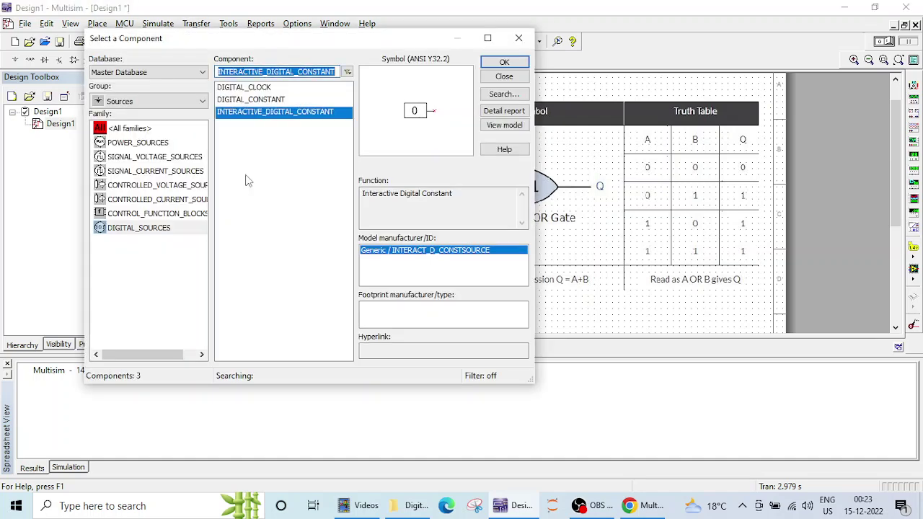
left_click(500, 64)
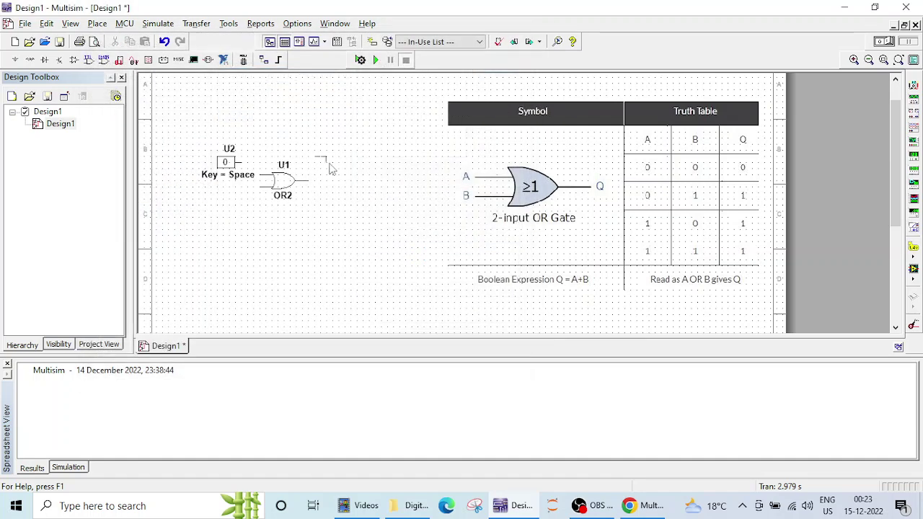
left_click(239, 205)
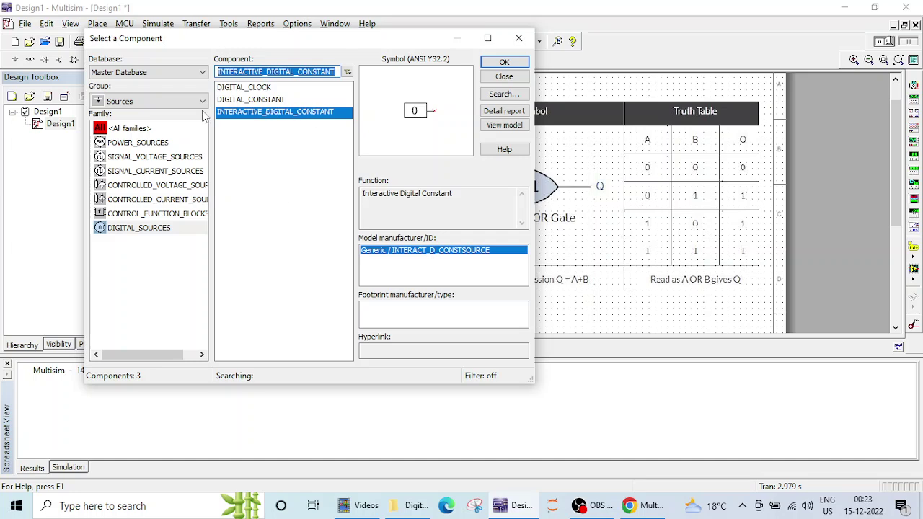
Pick PROBE_RED from the Indicators PROBE family and place it right of the OR2 gate.
left_click(202, 100)
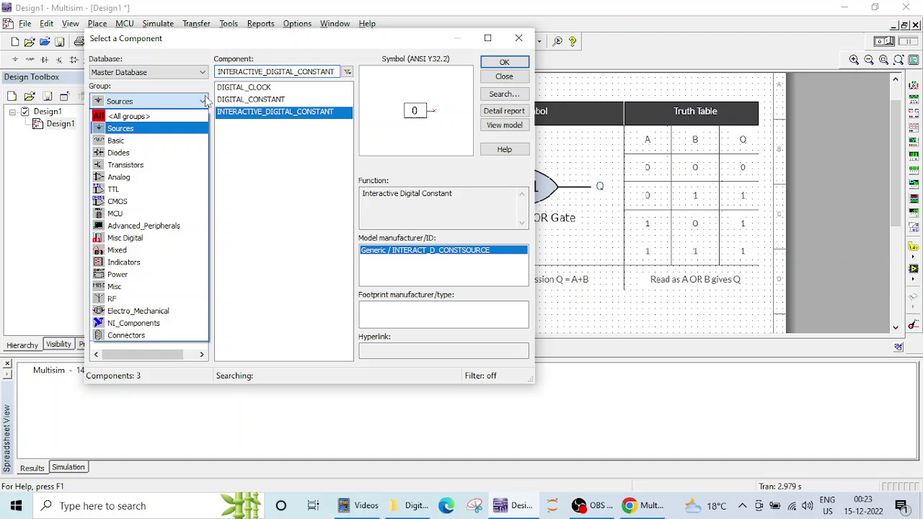
left_click(130, 264)
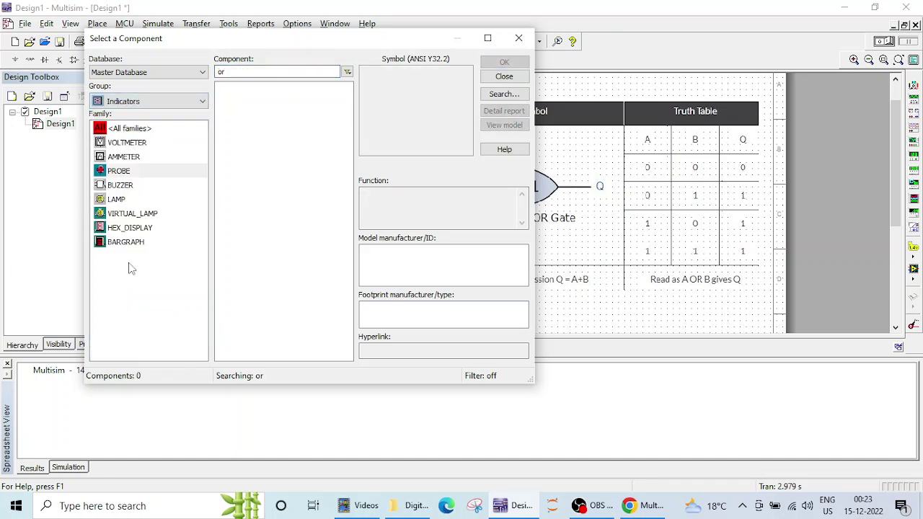
left_click(126, 175)
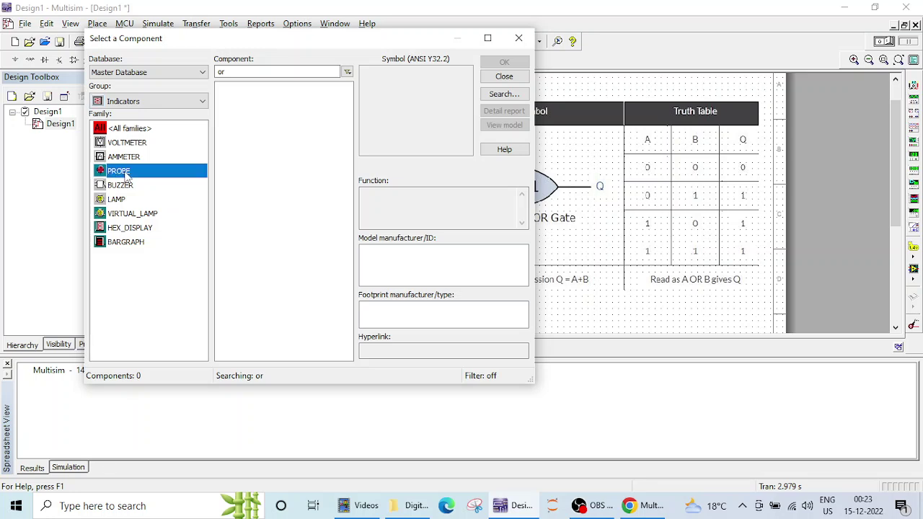
double_click(221, 72)
key("BackSpace")
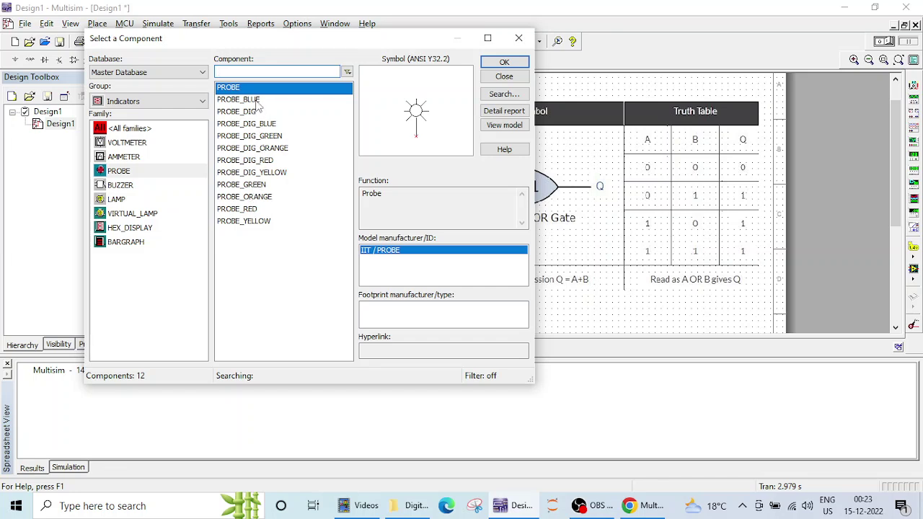
left_click(249, 209)
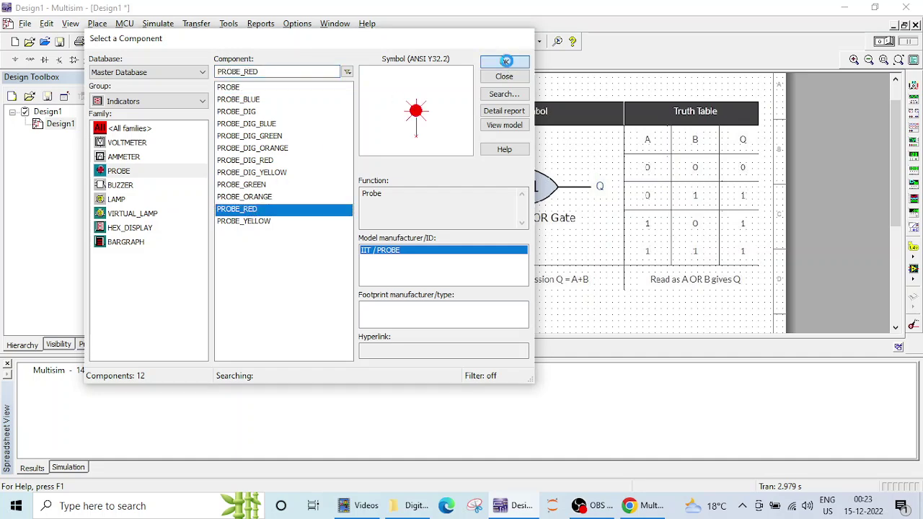
left_click(506, 61)
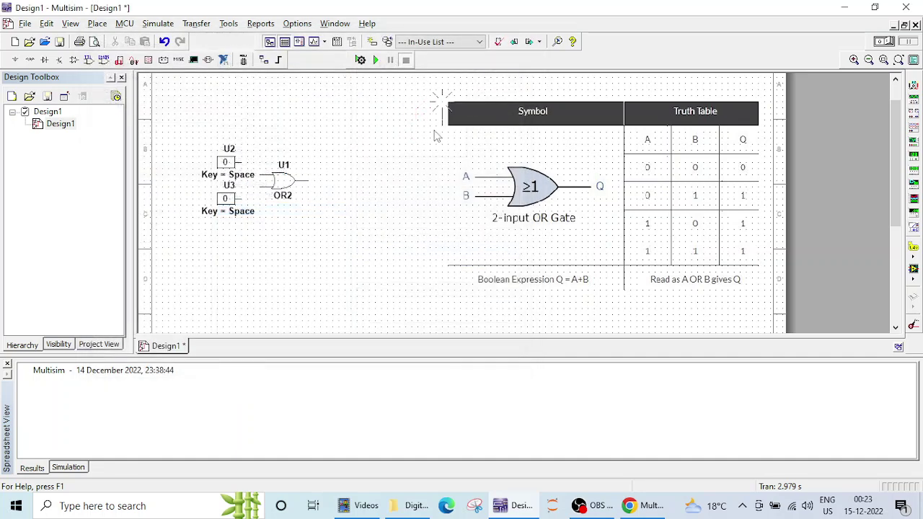
left_click(336, 170)
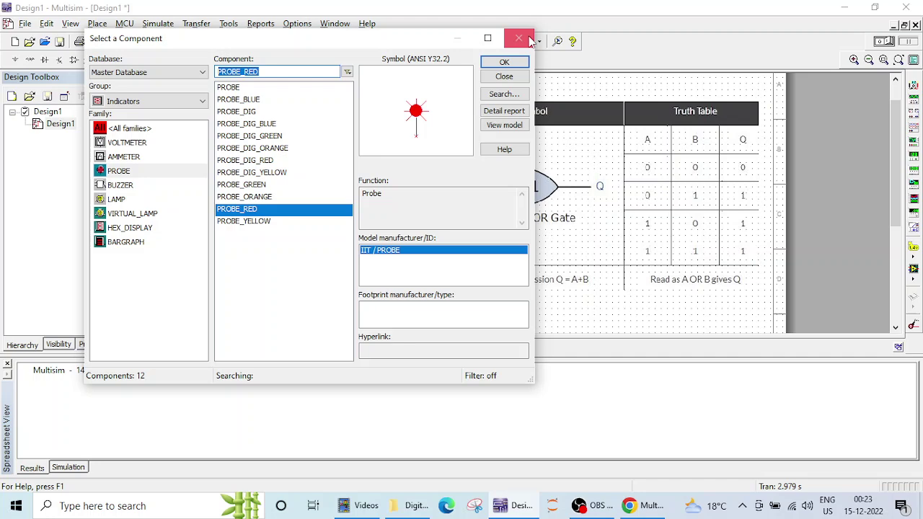
Wire U2 and U3 to the OR2 inputs, spread them apart, and connect probe X1 to the output.
left_click(521, 37)
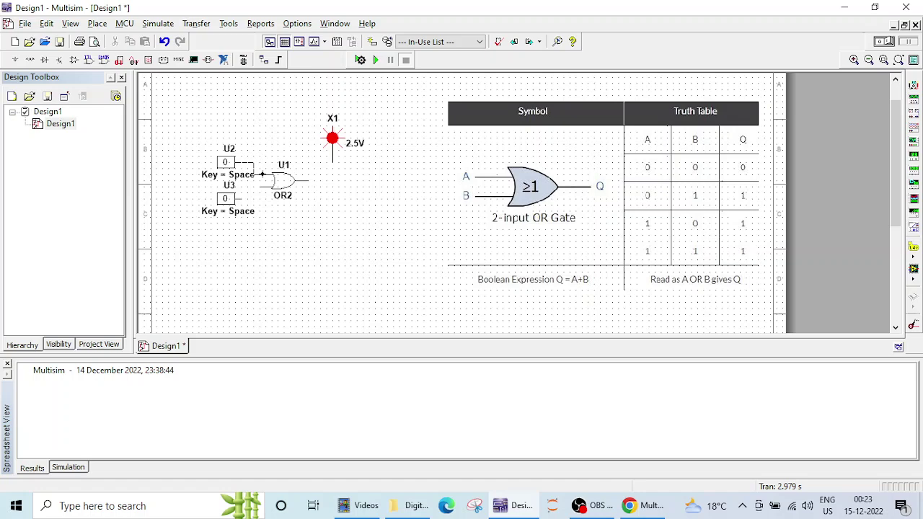
left_click(262, 175)
left_click(268, 185)
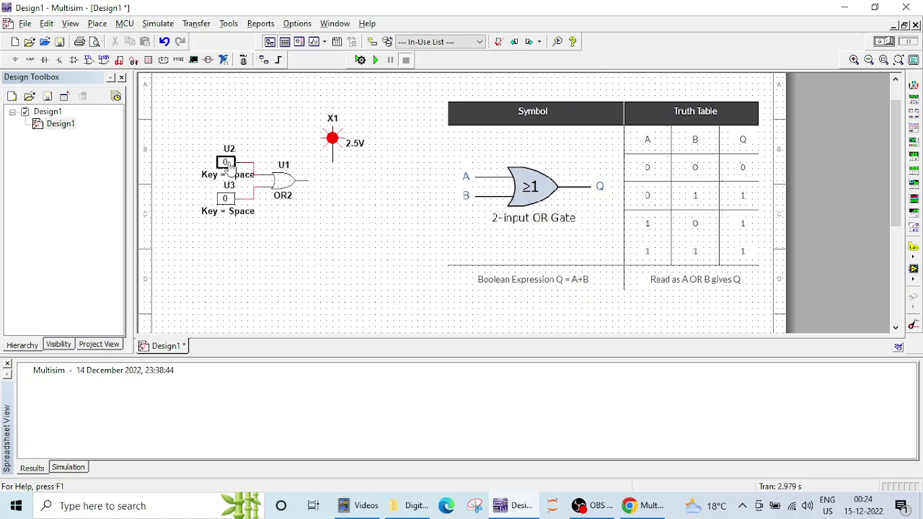
left_click_drag(228, 165, 228, 141)
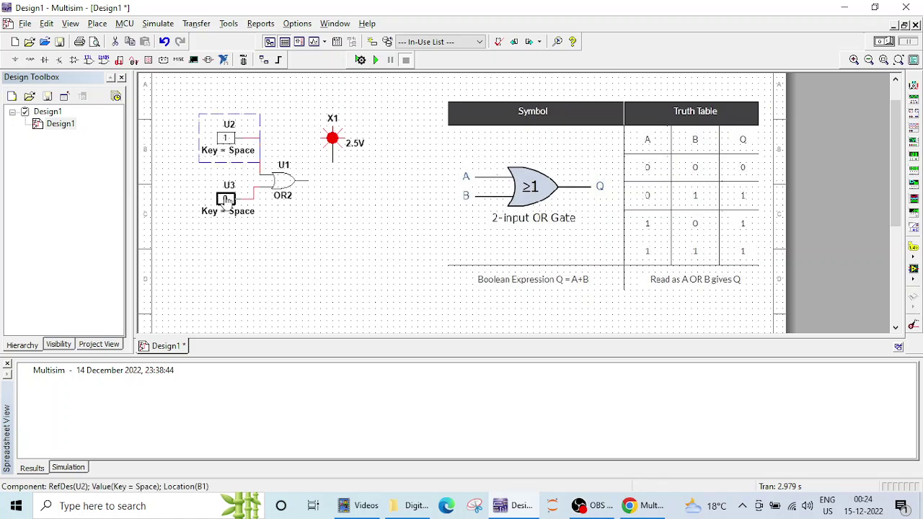
left_click_drag(226, 200, 227, 212)
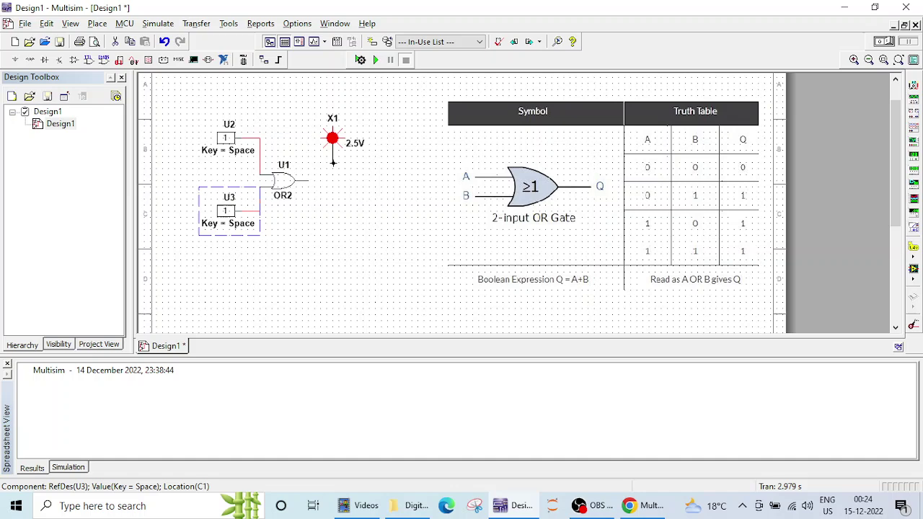
left_click(333, 163)
left_click(307, 181)
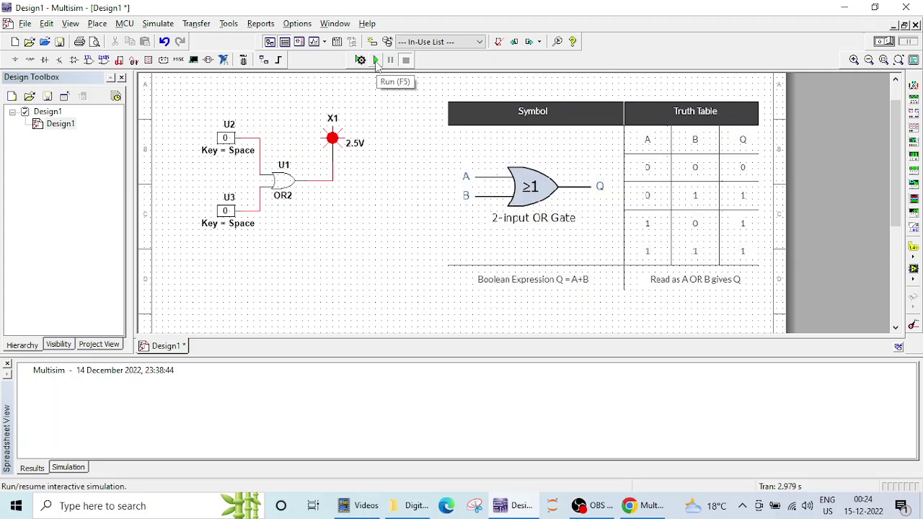
Run the simulation, toggle U3 to 1 and back to 0, then set U2 to 1.
left_click(375, 62)
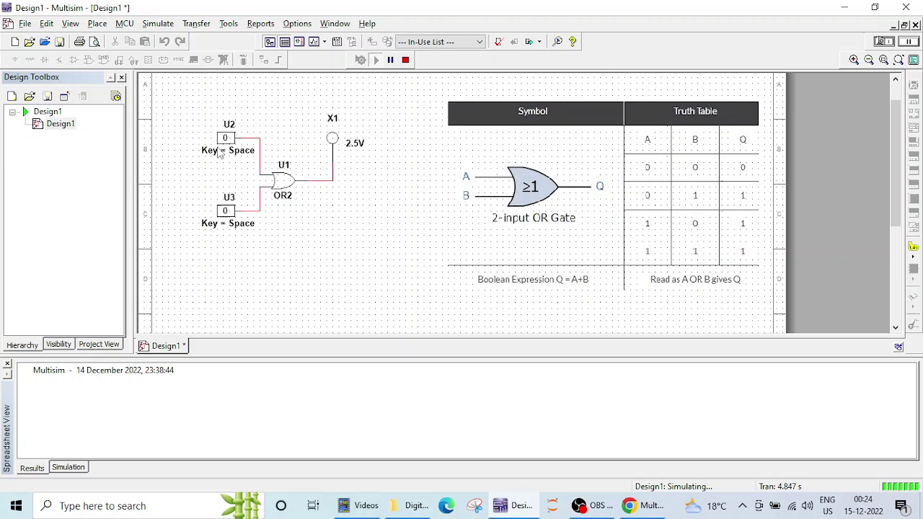
left_click(225, 212)
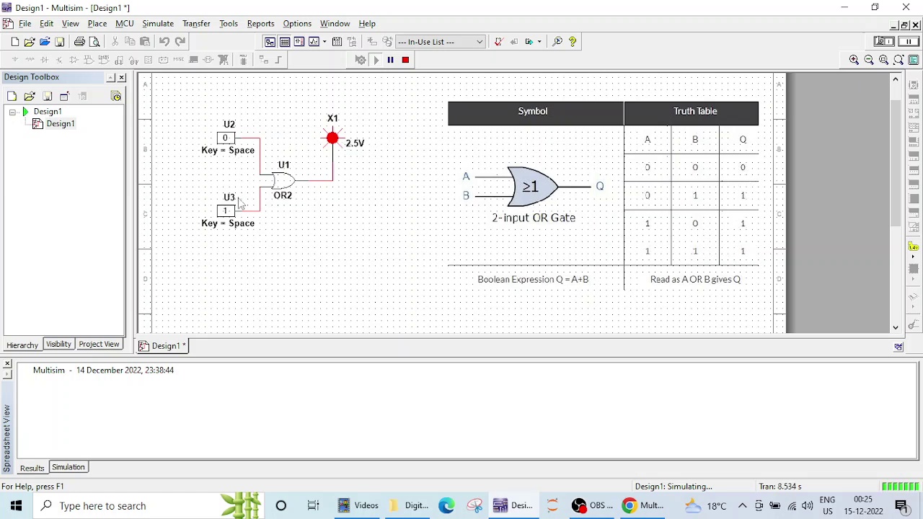
left_click(228, 215)
left_click(226, 139)
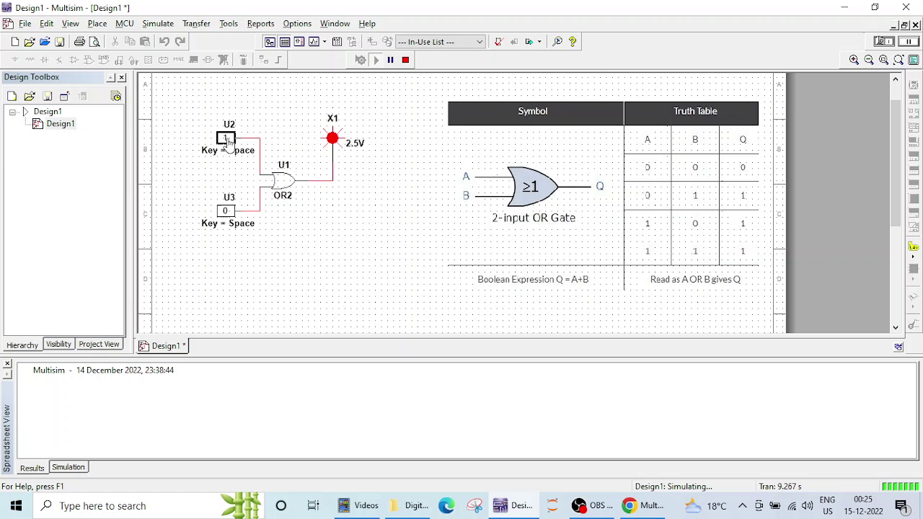